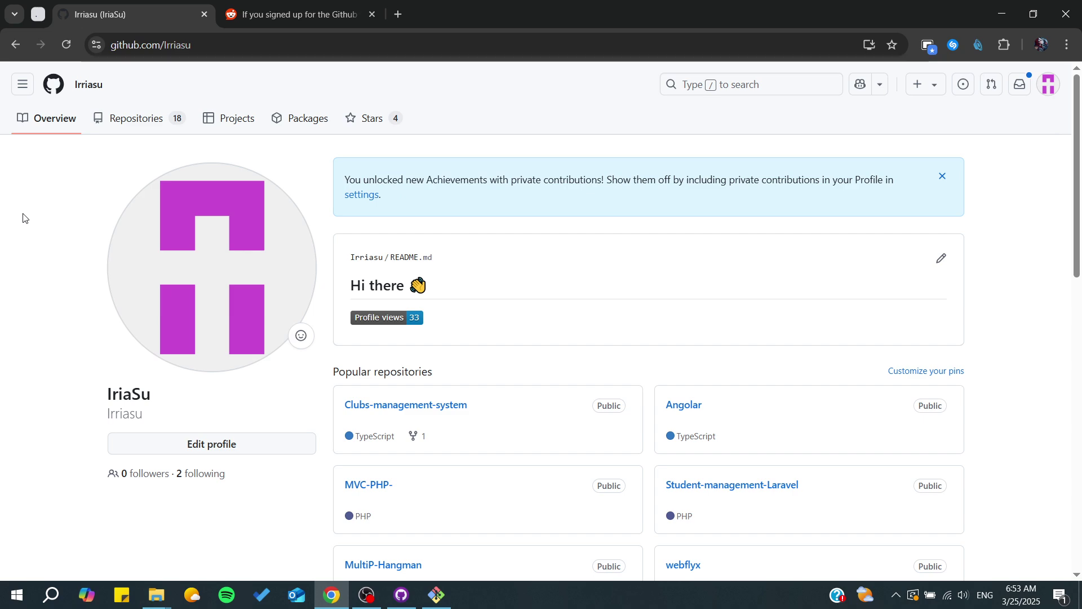
Step: Search Google for 'github education' in a new Chrome tab
click(399, 14)
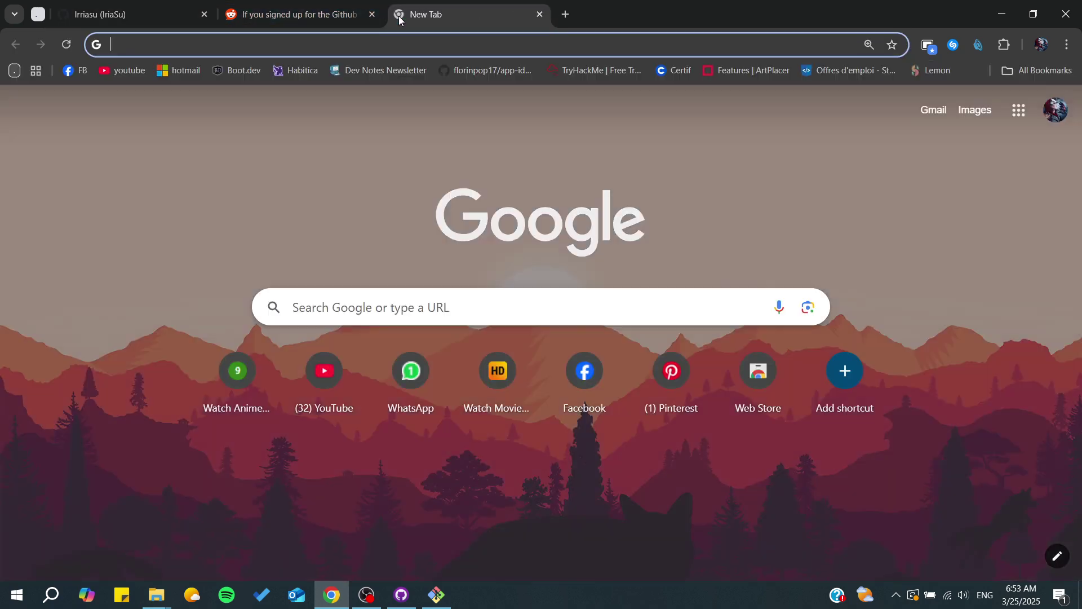
text(github)
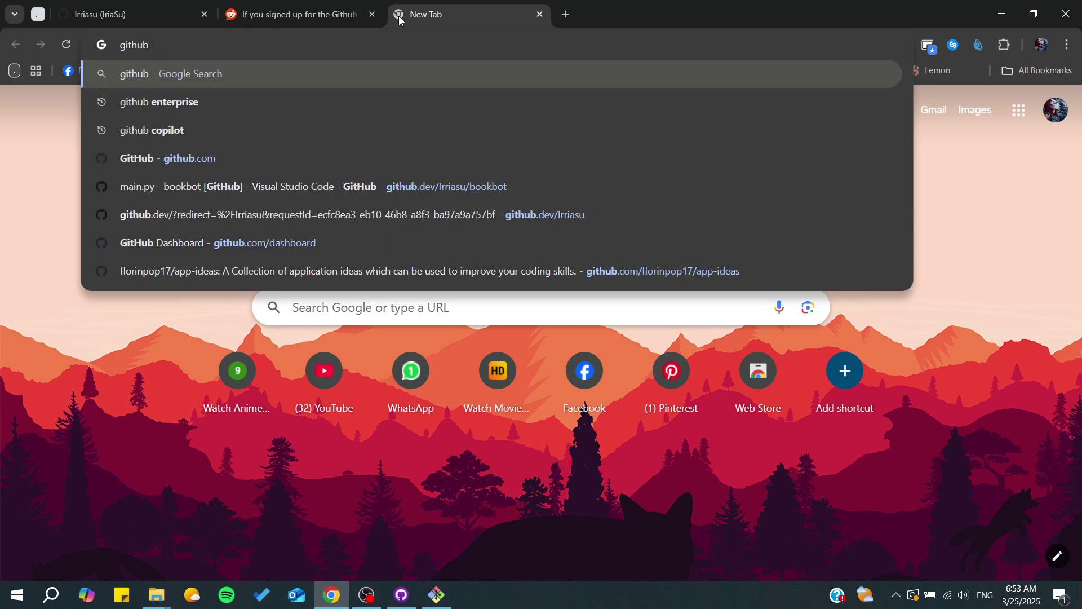
text( education)
key(Return)
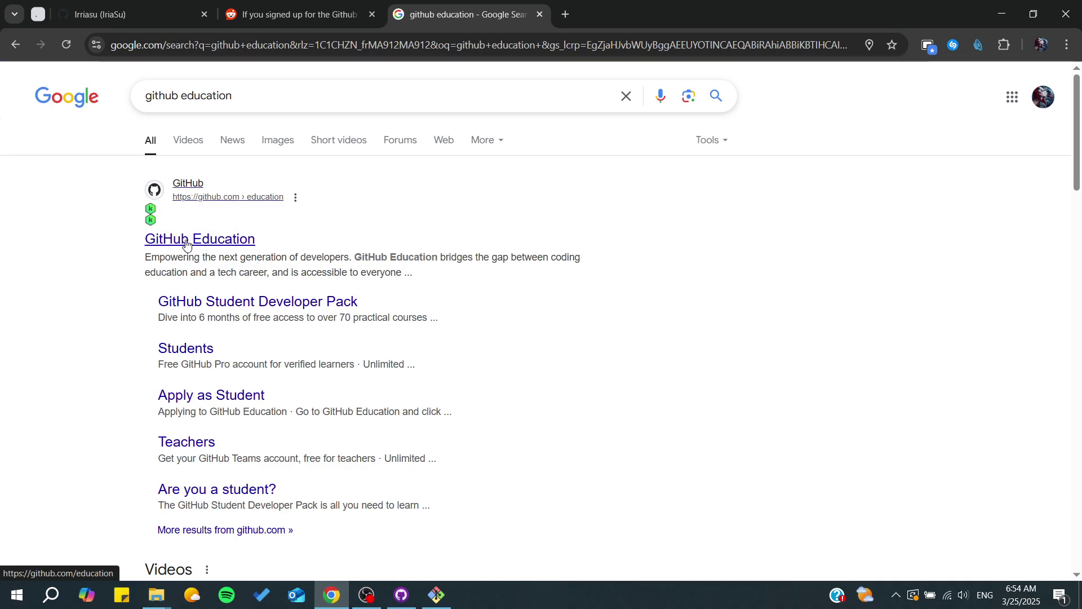
Step: Open the GitHub Student Developer Pack page from the search results
click(191, 308)
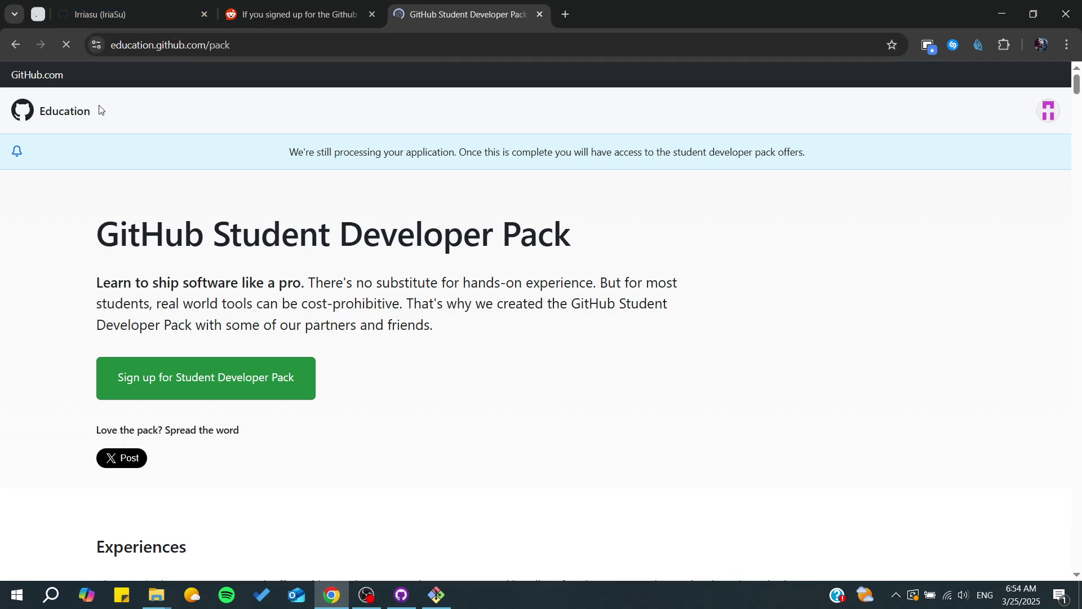
click(171, 45)
click(26, 220)
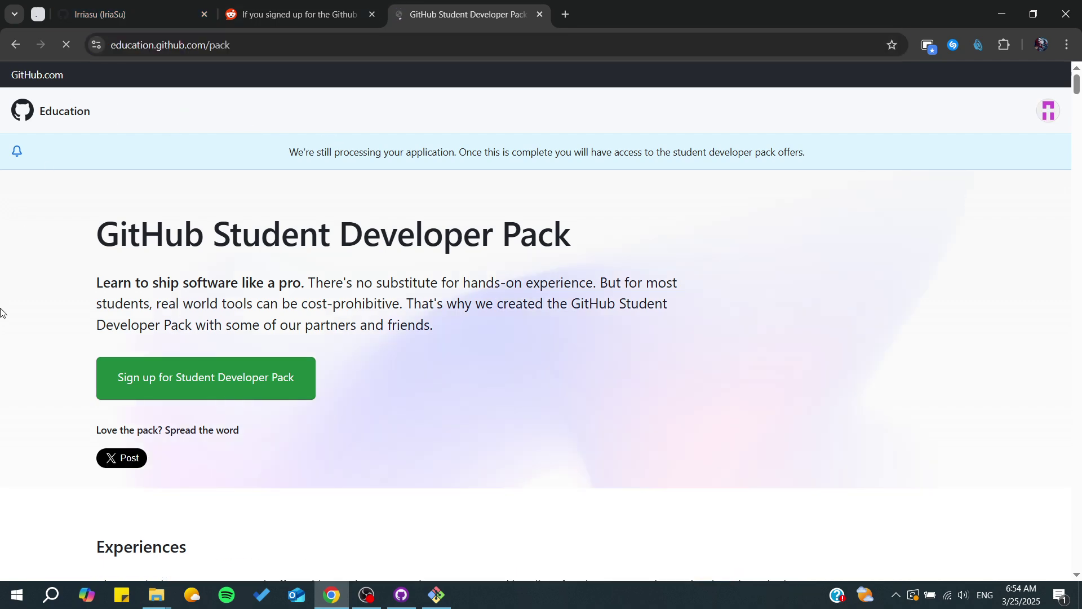
scroll(2, 312, down, 2)
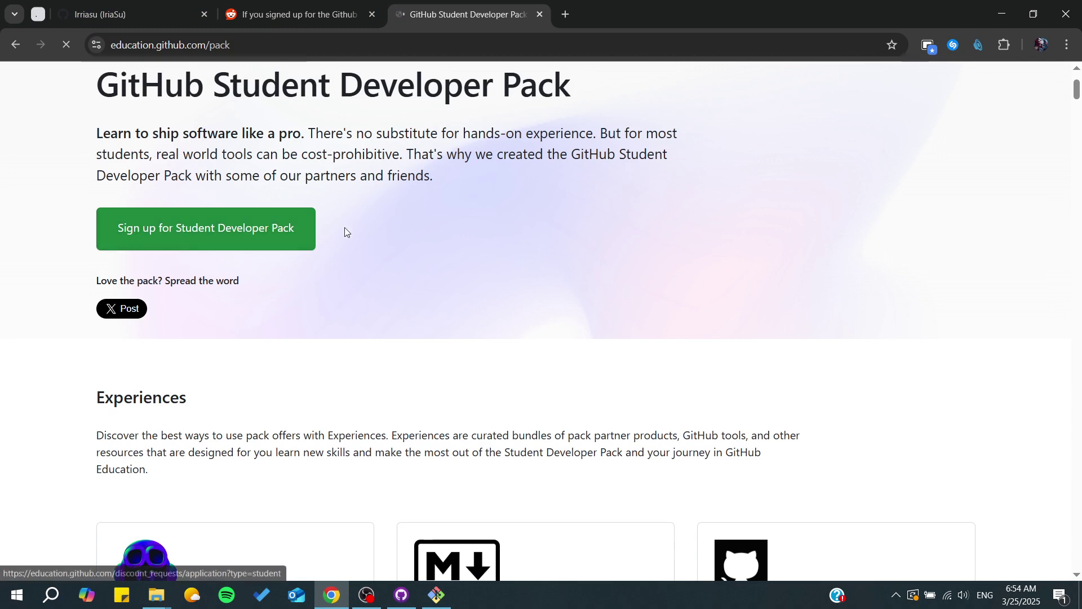
scroll(258, 227, down, 1)
scroll(279, 188, up, 1)
Step: Start the Student Developer Pack sign-up and select the application page's web address
click(237, 221)
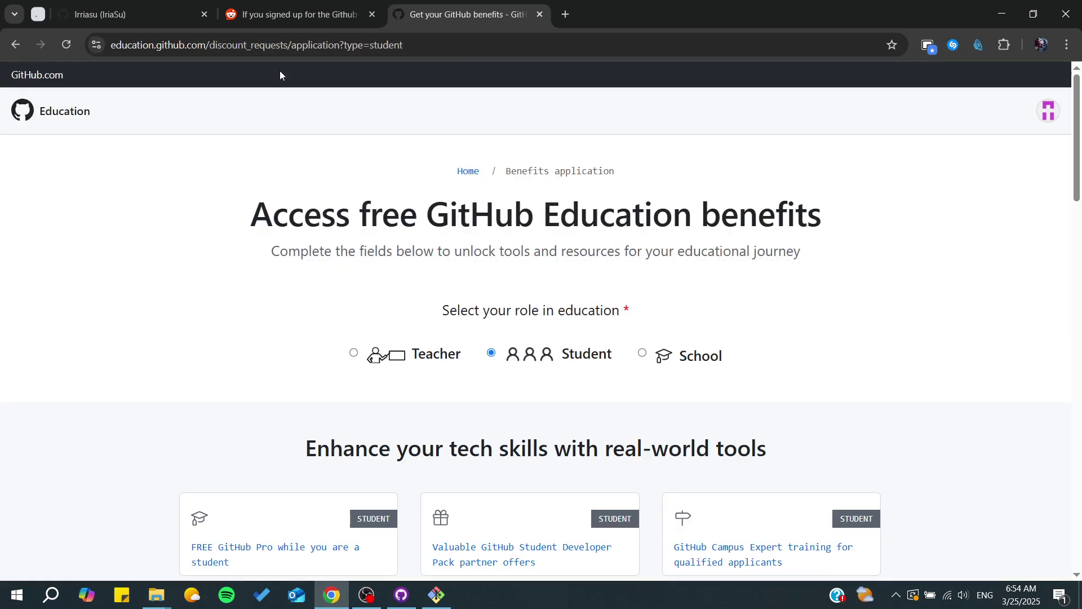
click(254, 45)
click(177, 133)
click(222, 45)
double_click(286, 45)
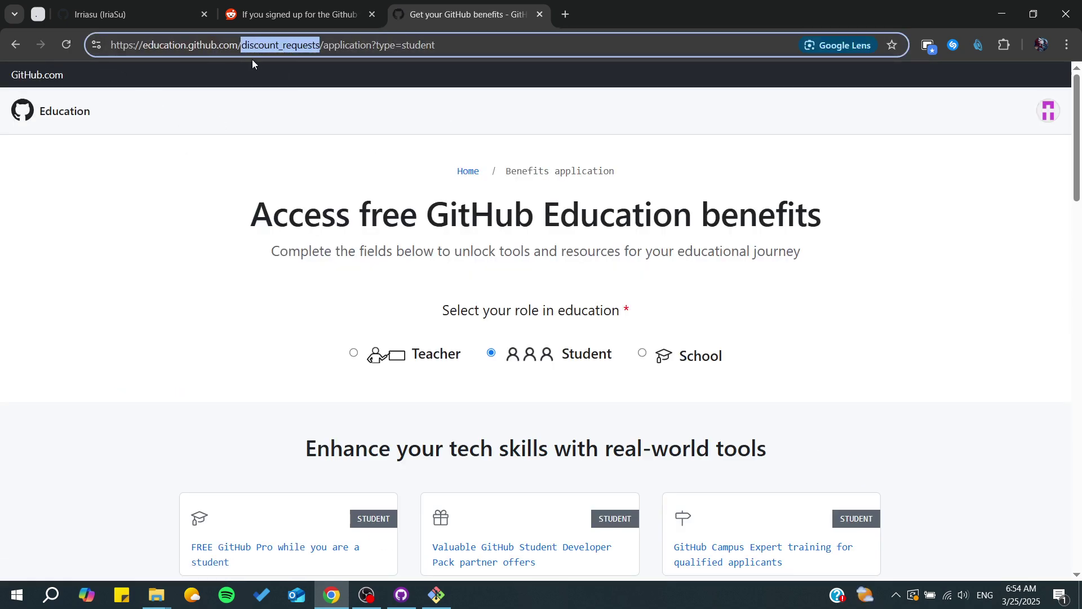
click(188, 266)
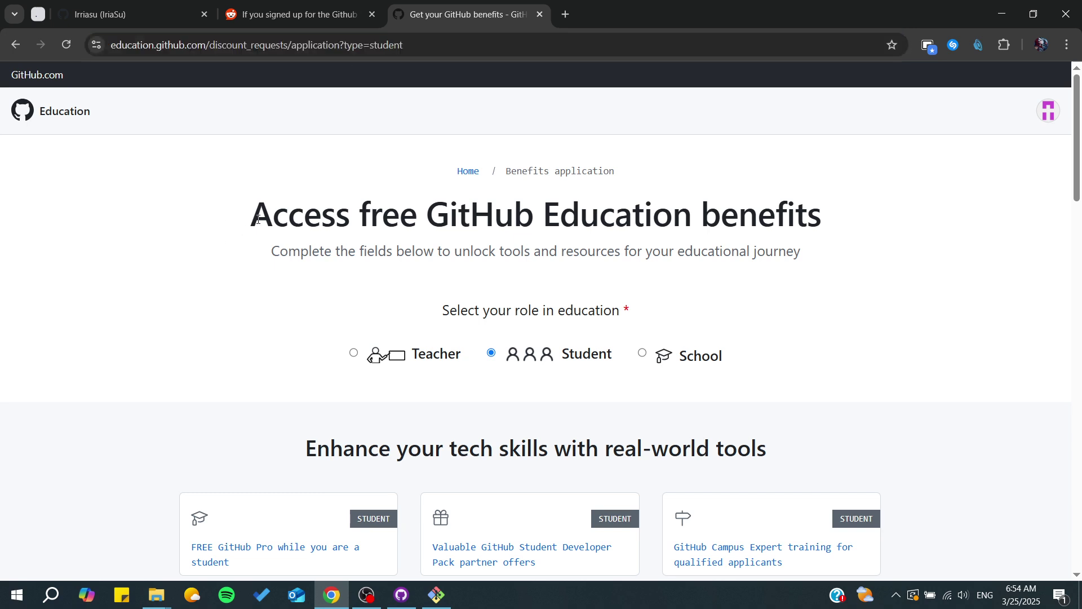
click(1047, 111)
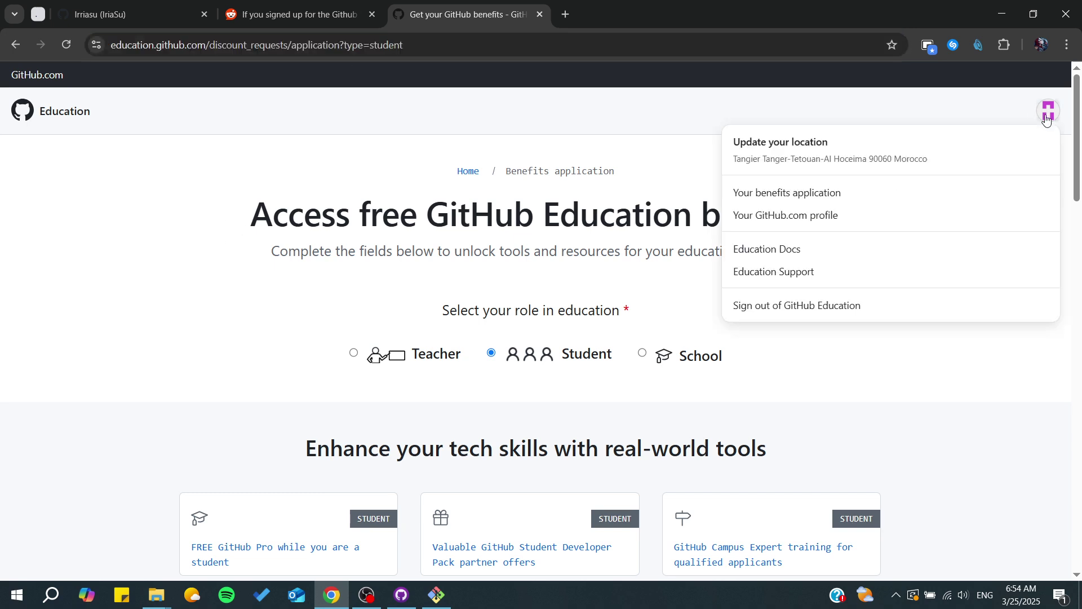
click(1044, 111)
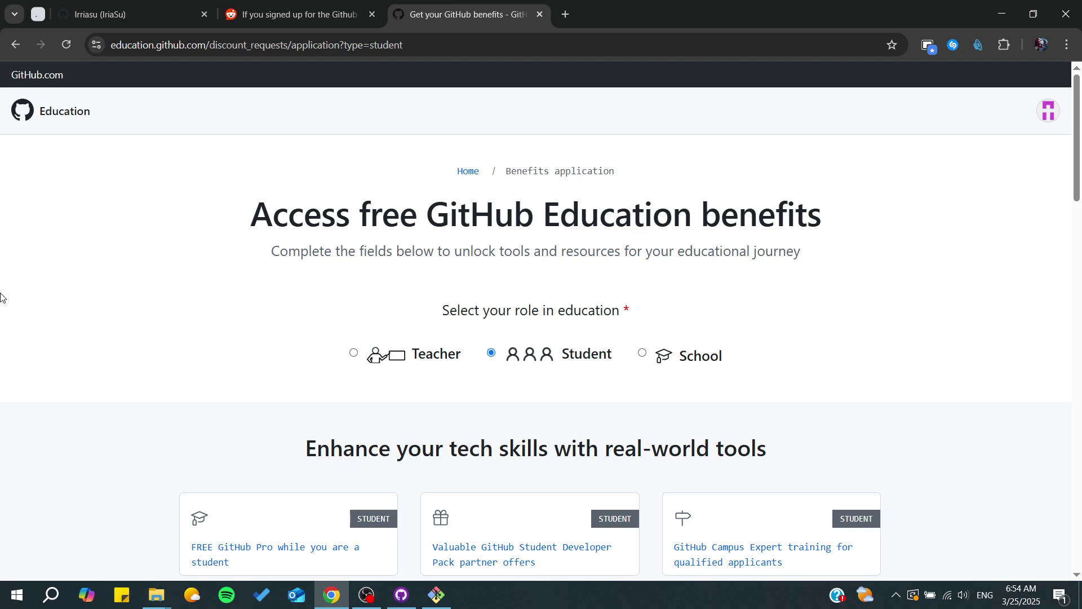
scroll(1, 298, down, 3)
scroll(2, 298, down, 1)
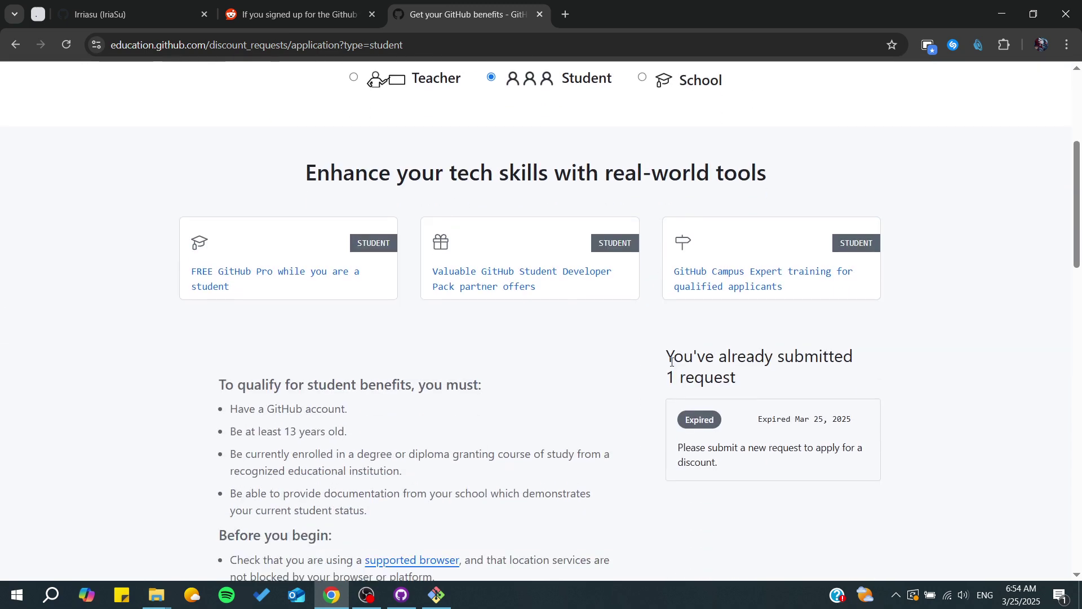
Step: Highlight the 'You've already submitted 1 request' text and part of the tools heading
drag(668, 359, 821, 388)
click(811, 392)
drag(342, 172, 726, 168)
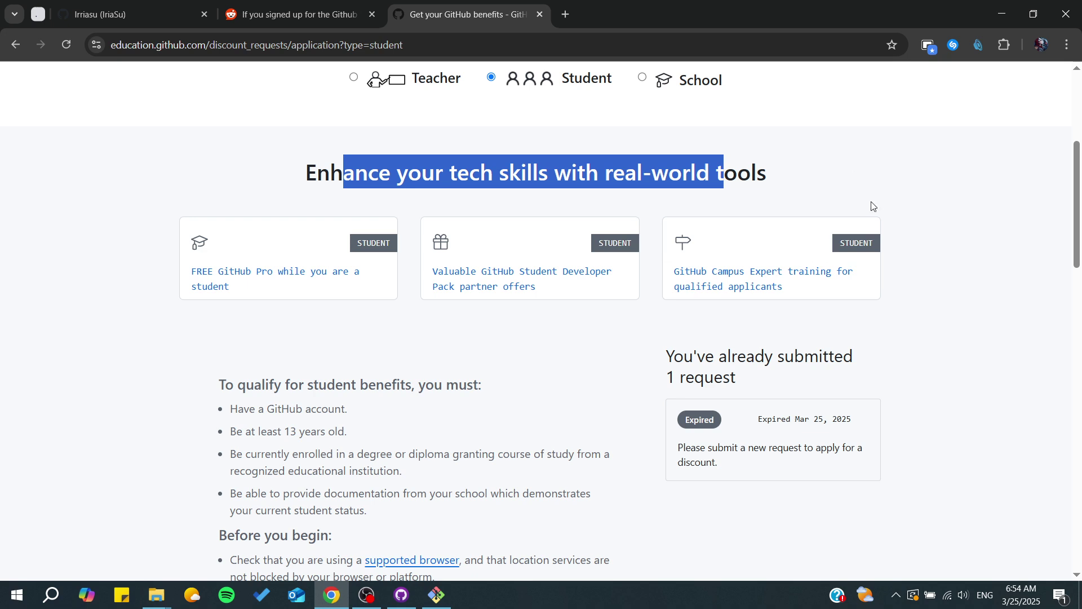
click(945, 262)
scroll(762, 445, down, 1)
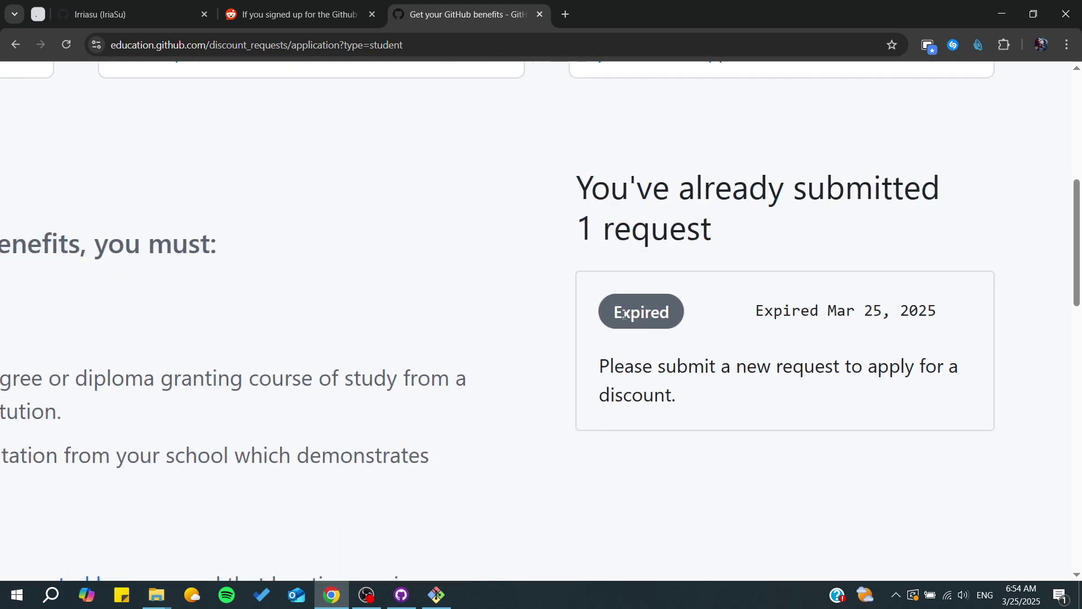
Step: Highlight the Expired badge, its Mar 25, 2025 date and the resubmission note
drag(623, 313, 701, 314)
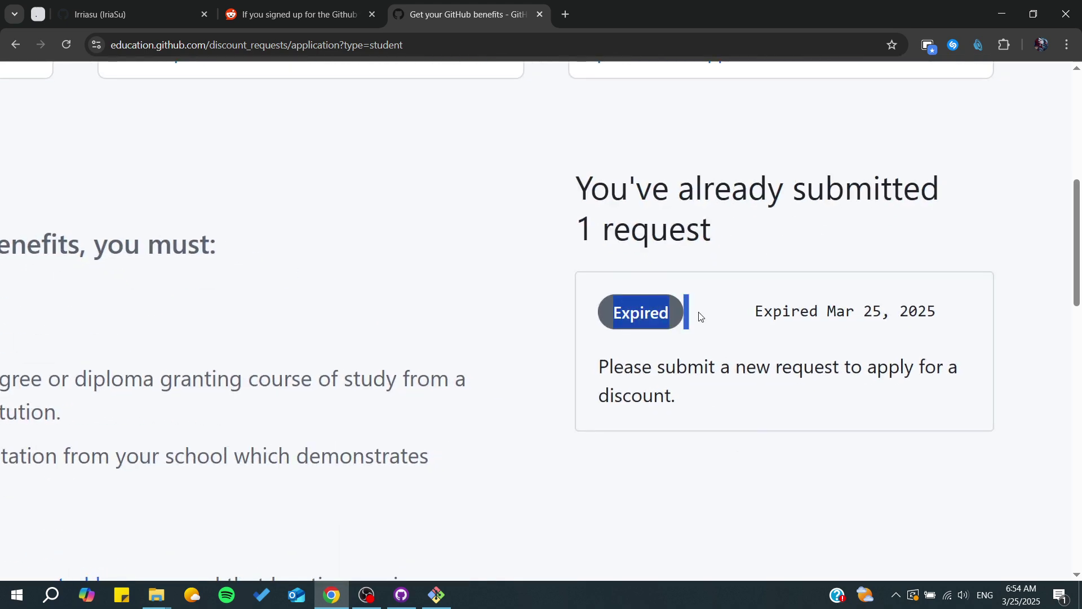
click(733, 310)
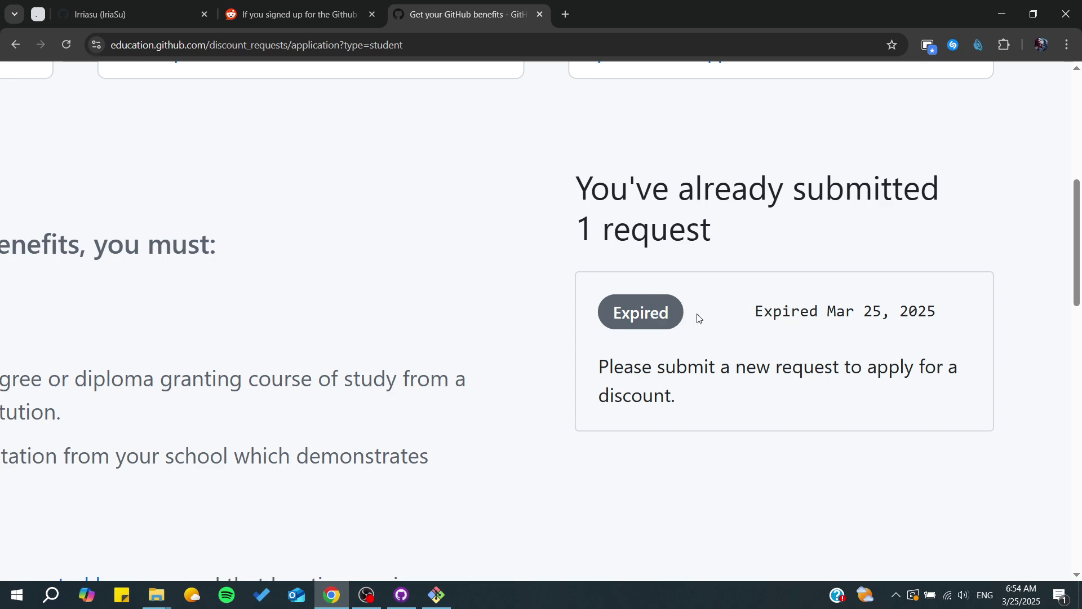
scroll(699, 313, down, 1)
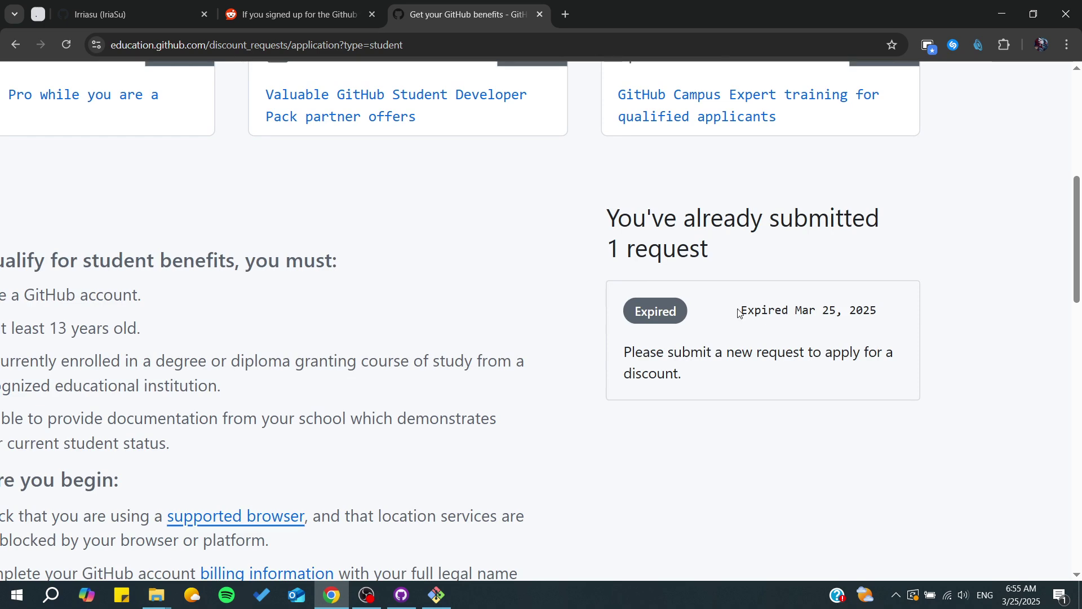
drag(739, 309, 812, 411)
click(782, 404)
scroll(672, 415, down, 1)
scroll(672, 414, down, 1)
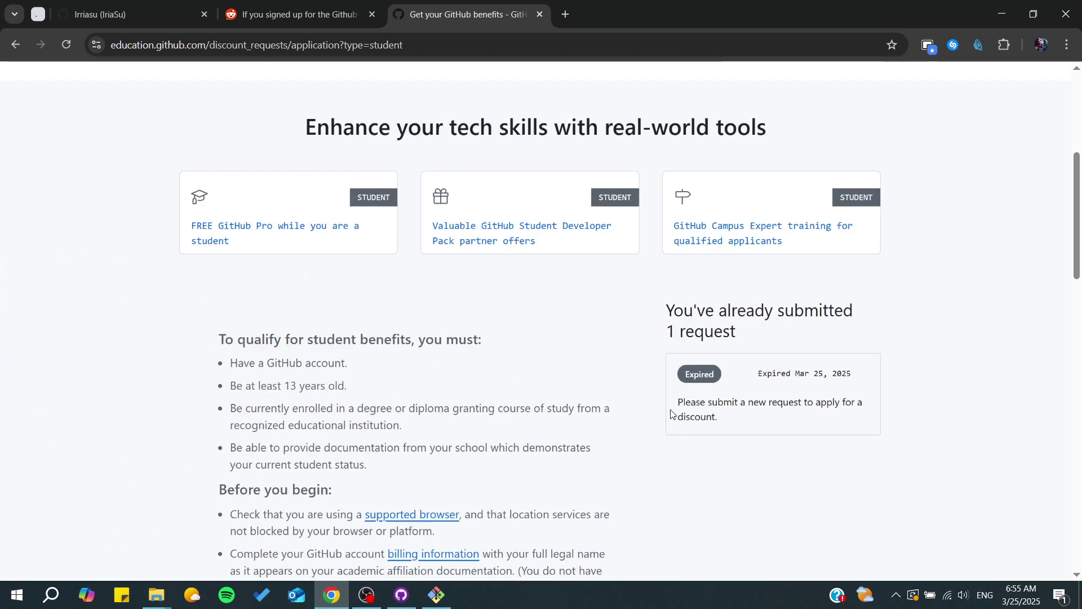
scroll(513, 287, up, 3)
Step: In the Reddit post, highlight the sentence about checking application status
click(300, 14)
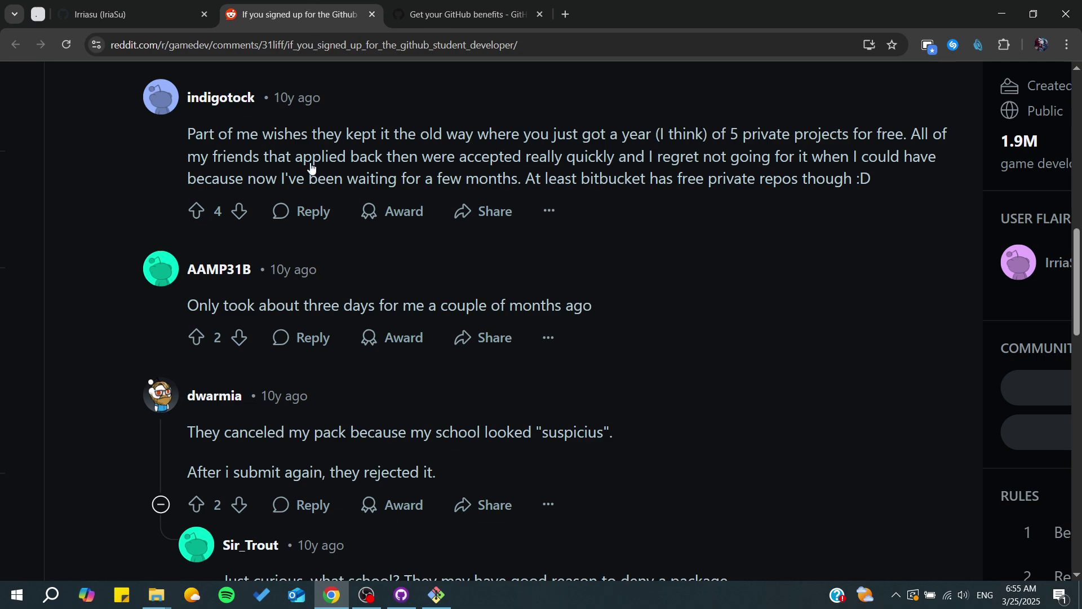
scroll(338, 169, up, 10)
scroll(254, 169, up, 5)
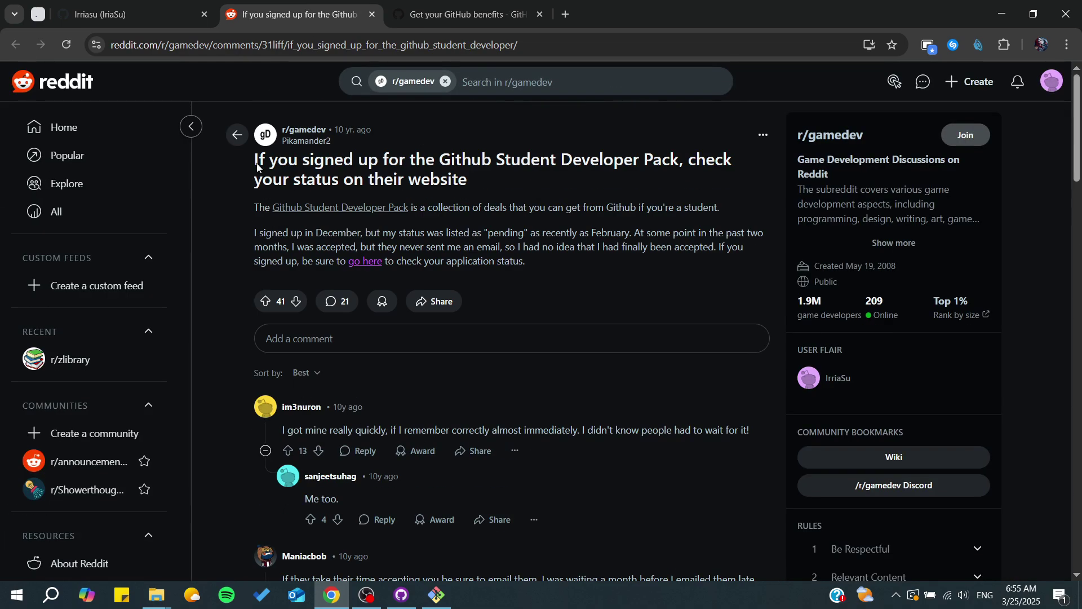
scroll(270, 173, up, 3)
scroll(271, 173, up, 2)
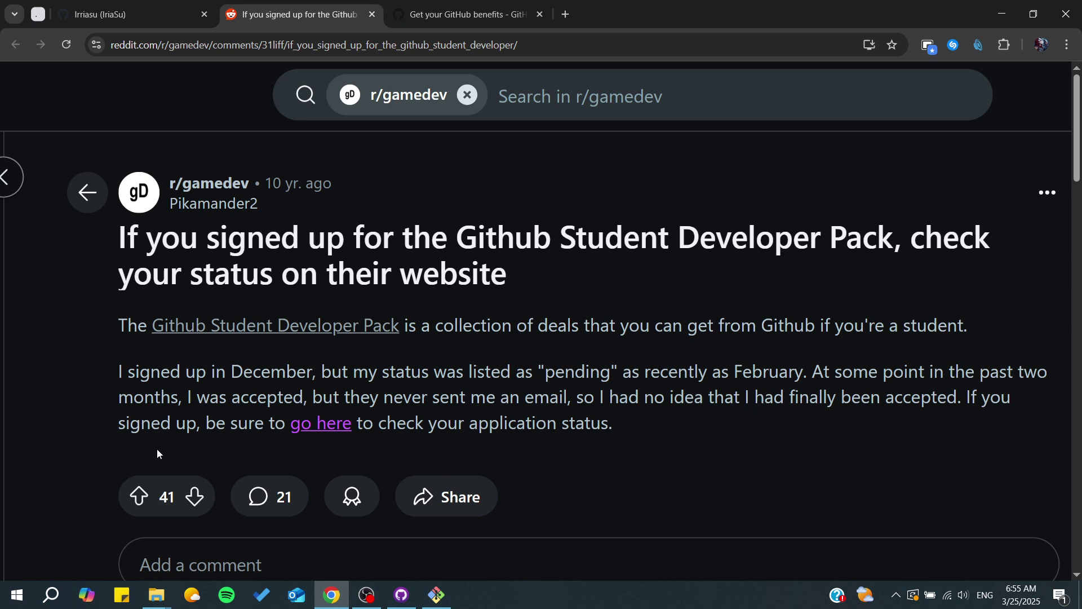
drag(397, 423, 600, 423)
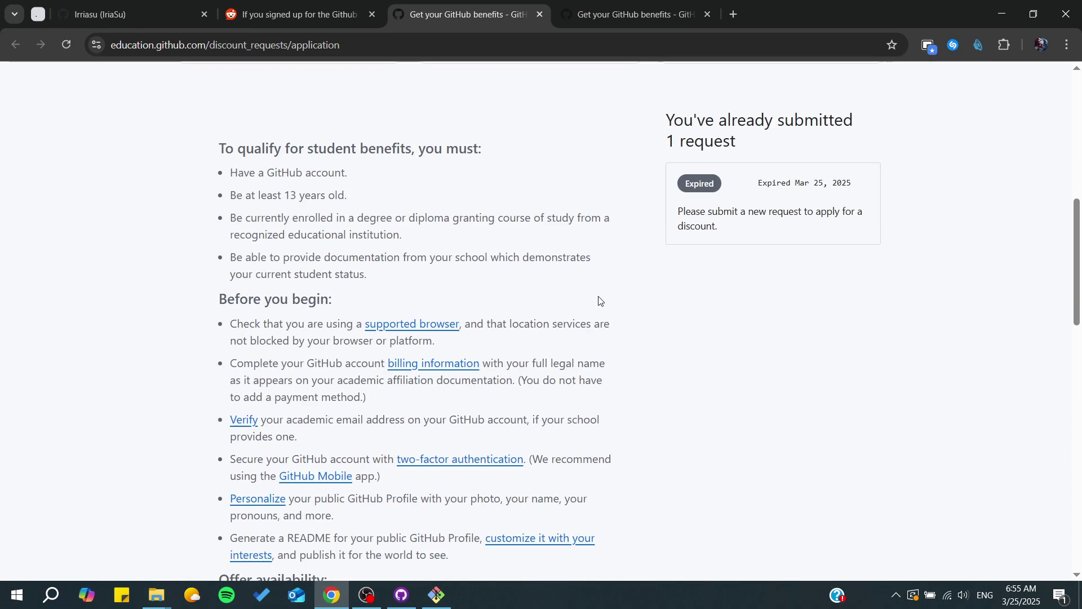
scroll(599, 299, up, 5)
scroll(655, 239, up, 5)
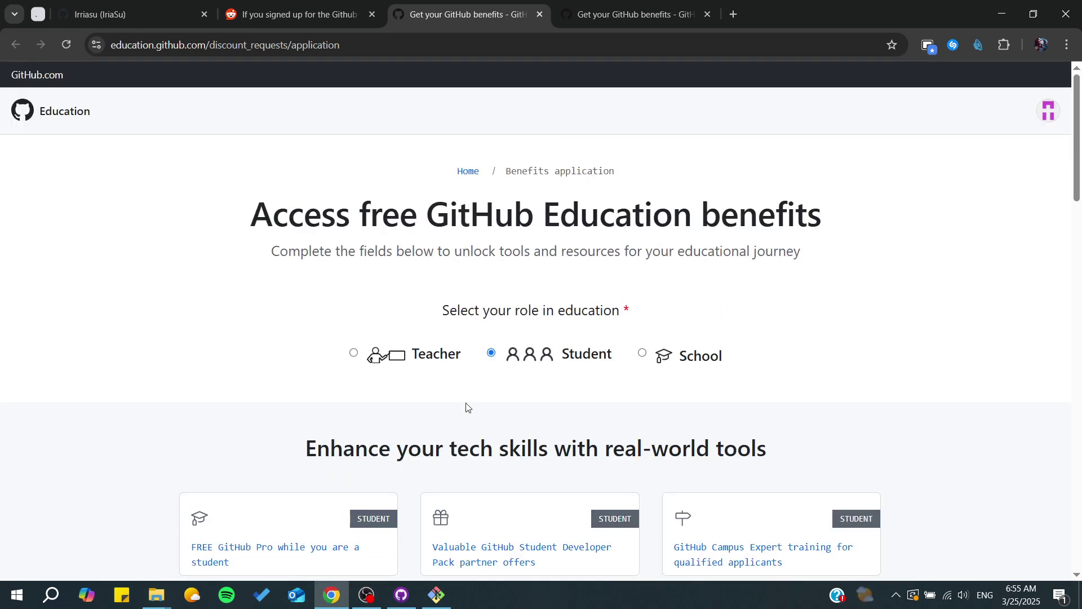
scroll(466, 372, down, 1)
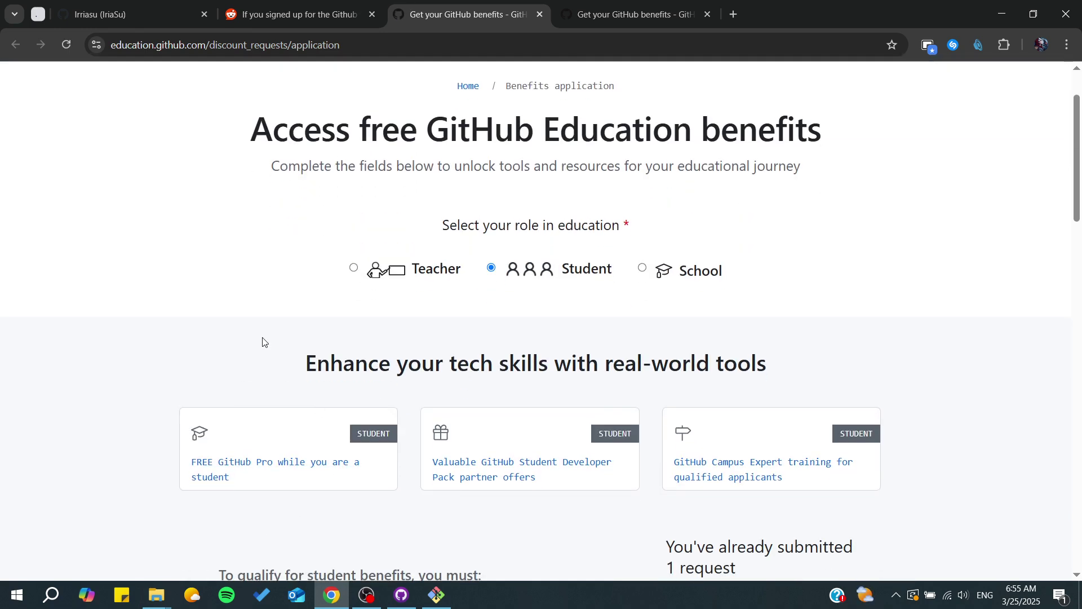
scroll(262, 342, up, 1)
scroll(447, 310, down, 4)
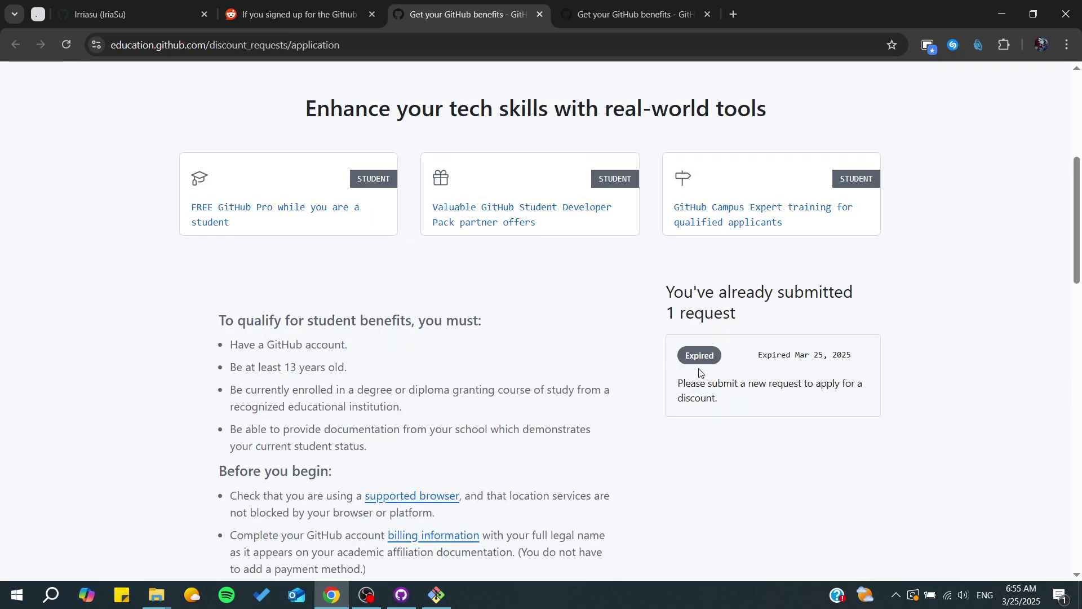